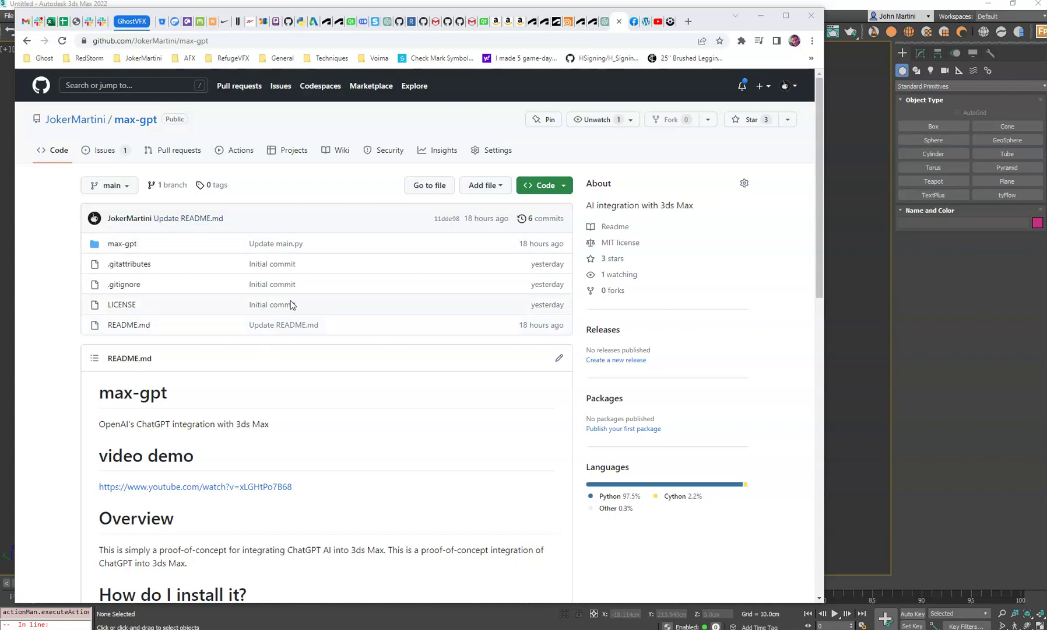
# Step: Download the max-gpt GitHub repository as a ZIP file
pyautogui.click(200, 42)
pyautogui.click(563, 185)
pyautogui.click(416, 395)
# Step: Minimize Chrome and select max-gpt-main.zip in the downloads folder
pyautogui.click(760, 21)
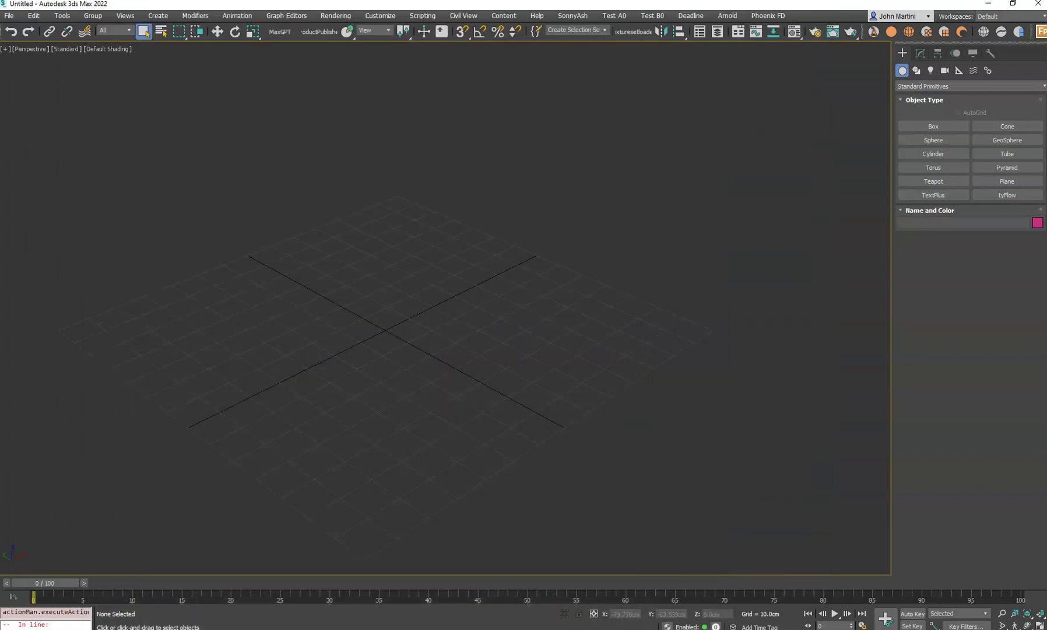
pyautogui.moveTo(319, 623)
pyautogui.click(318, 600)
pyautogui.click(537, 258)
# Step: Copy the max-gpt folder from max-gpt-main into C:\ProgramData\Autodesk\ApplicationPlugins
pyautogui.click(546, 248)
pyautogui.doubleClick(545, 250)
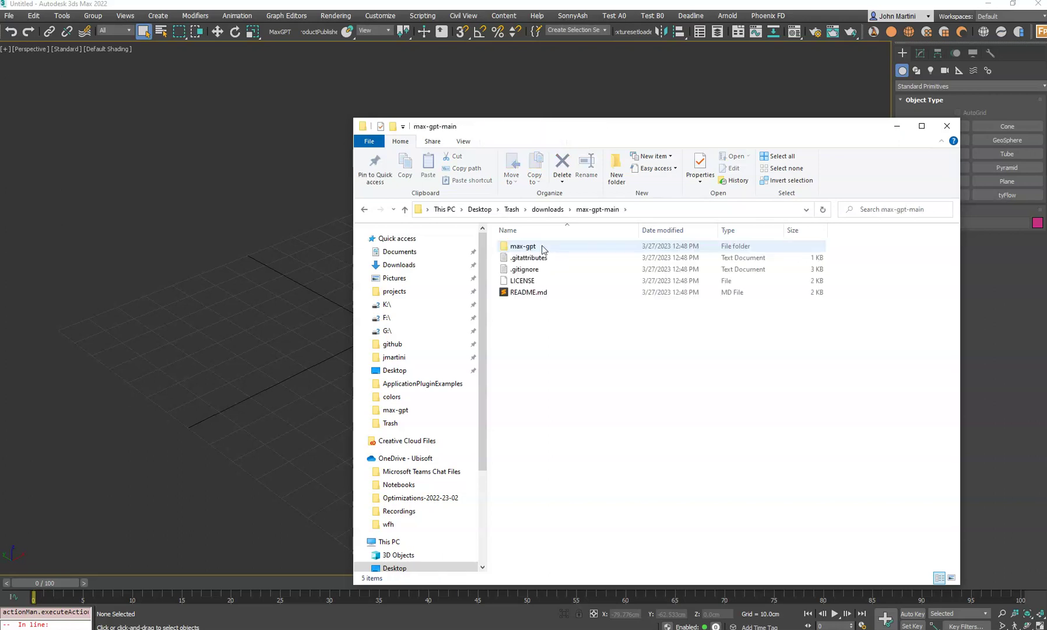
pyautogui.click(544, 249)
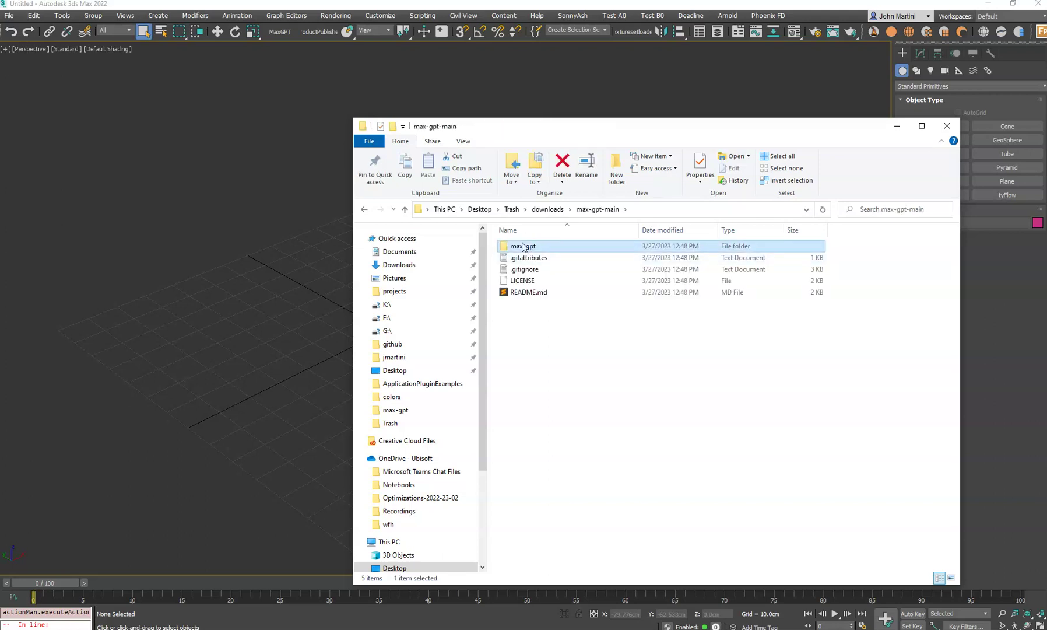
pyautogui.moveTo(559, 319); pyautogui.dragTo(524, 246)
pyautogui.click(525, 246)
pyautogui.click(233, 601)
pyautogui.click(234, 460)
pyautogui.click(198, 385)
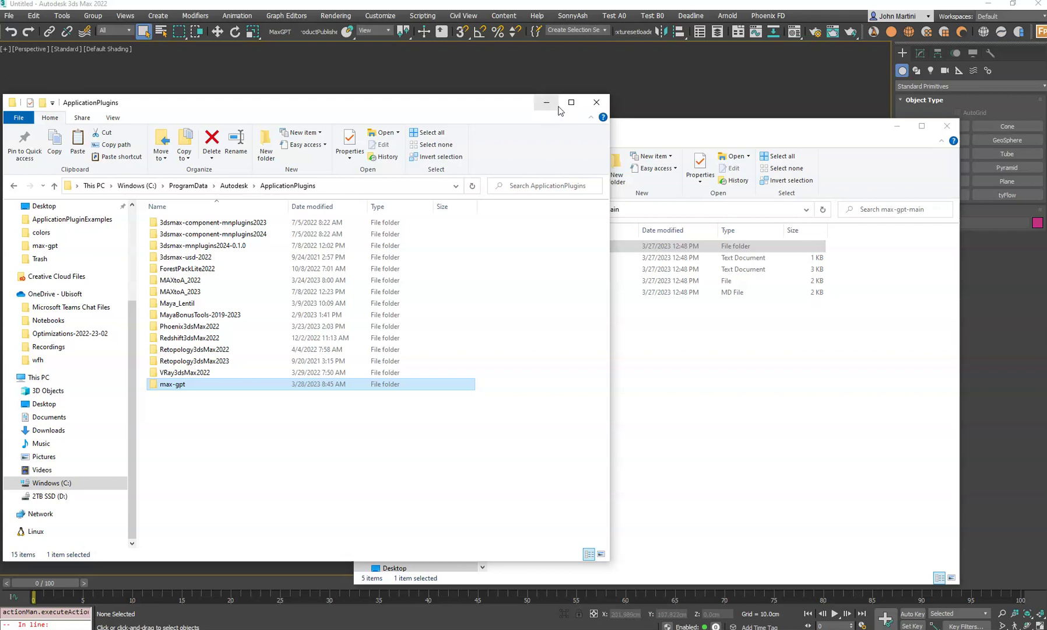
# Step: Minimize the Explorer windows and open Customize User Interface on the Toolbars tab
pyautogui.click(547, 105)
pyautogui.click(896, 126)
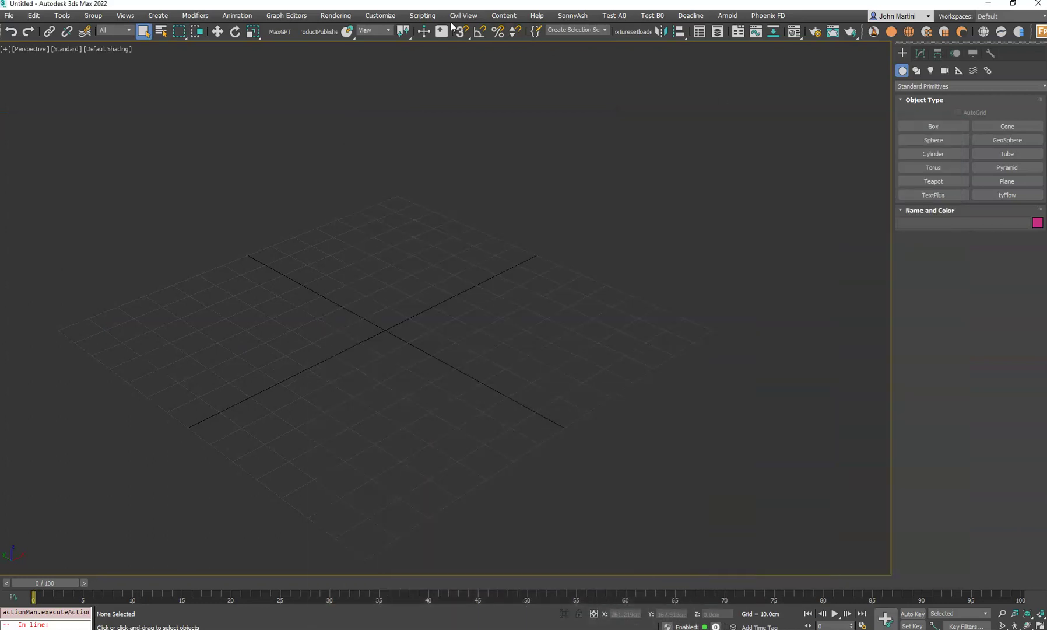
pyautogui.click(380, 16)
pyautogui.click(391, 34)
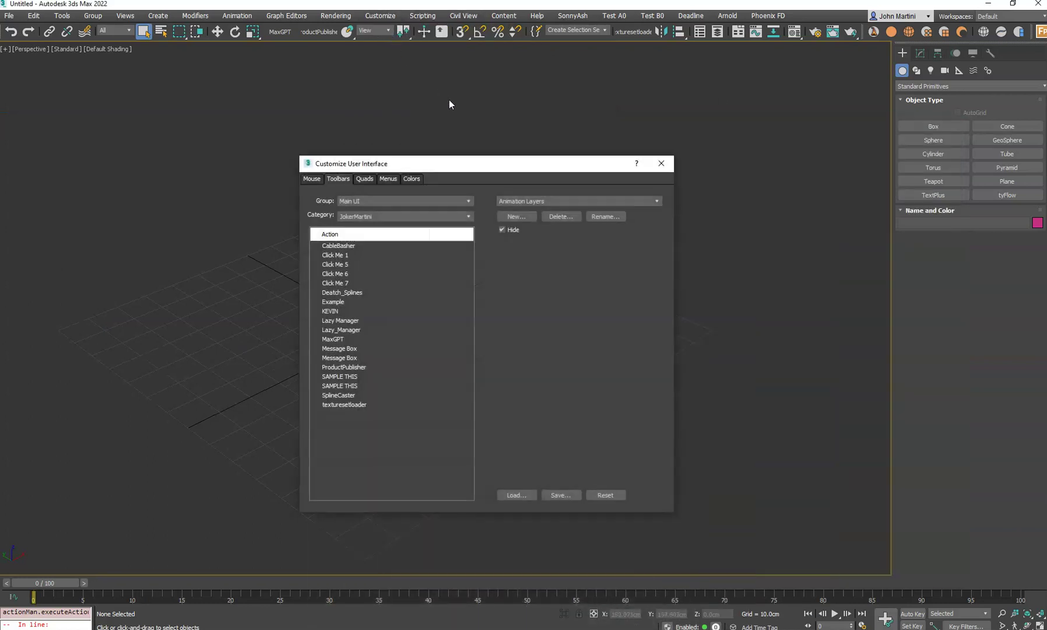
pyautogui.click(308, 180)
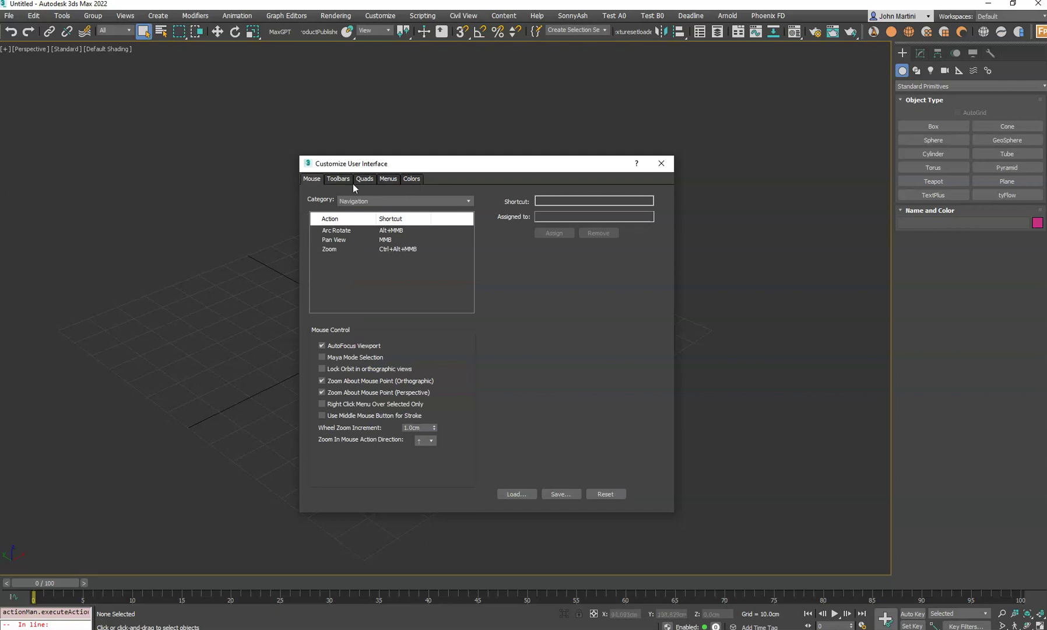
pyautogui.click(337, 179)
# Step: Add the JokerMartini MaxGPT action to the main toolbar and launch it
pyautogui.click(366, 214)
pyautogui.scroll(2, 382, 257)
pyautogui.click(373, 269)
pyautogui.click(338, 339)
pyautogui.moveTo(334, 343); pyautogui.dragTo(283, 35)
pyautogui.click(661, 163)
pyautogui.click(279, 32)
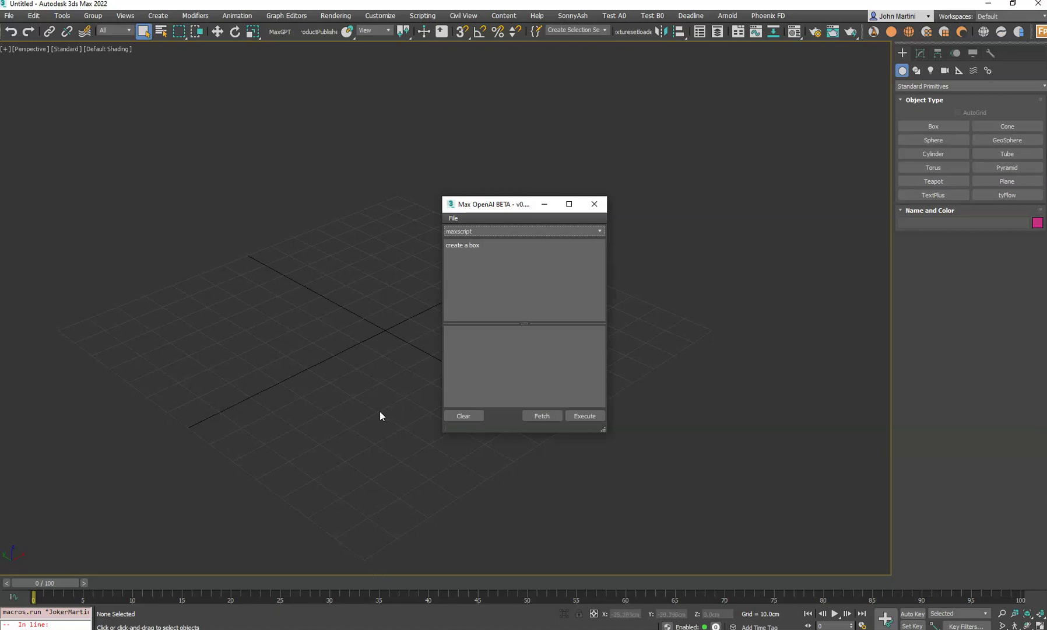
pyautogui.click(450, 242)
pyautogui.click(453, 218)
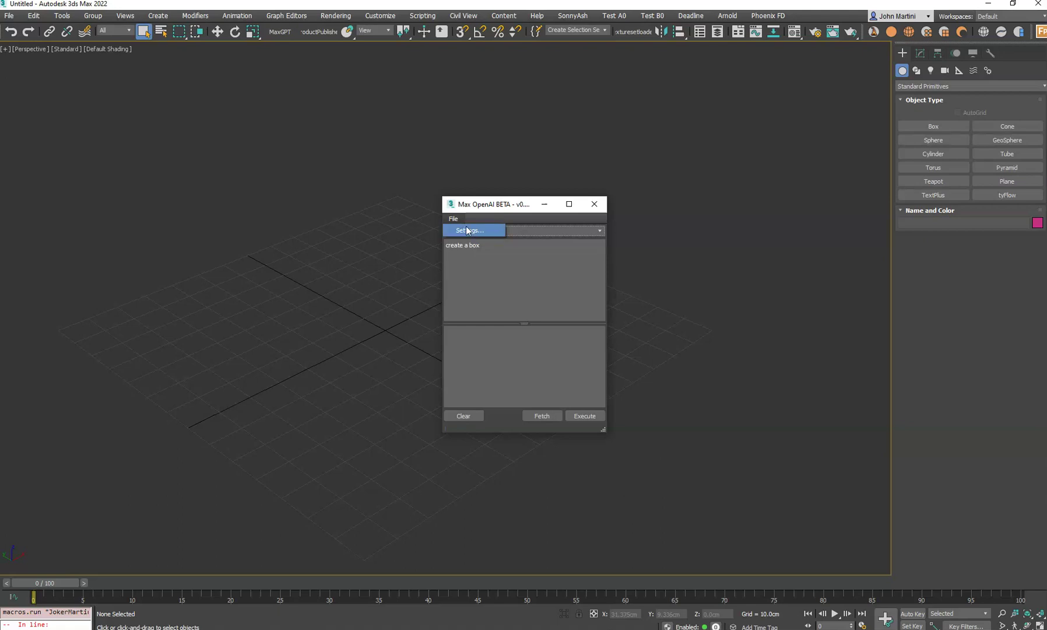
pyautogui.click(538, 277)
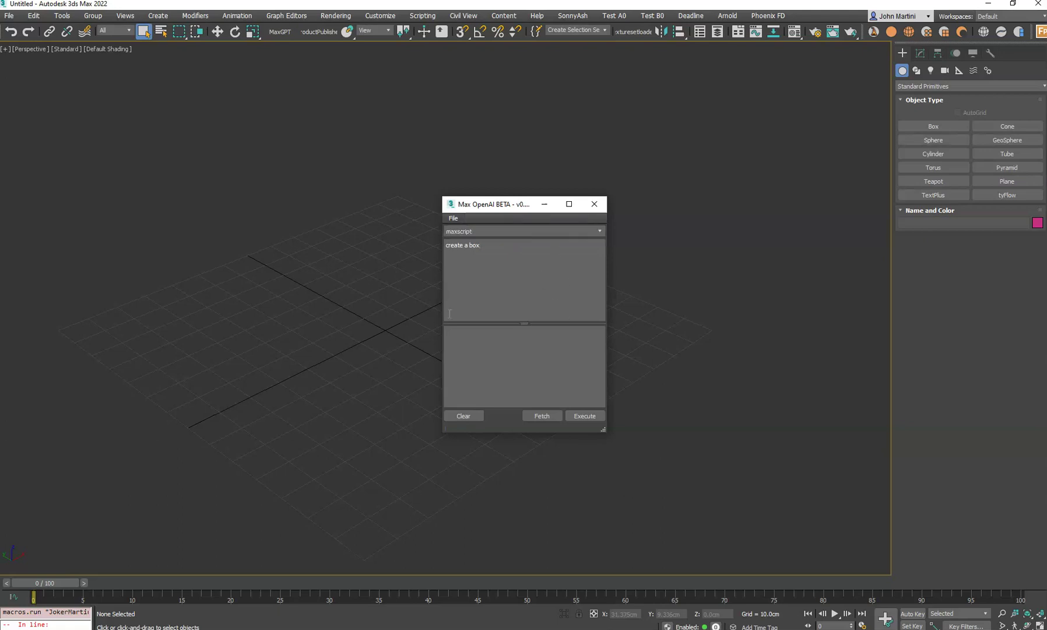
# Step: Fetch MaxScript for 'create a city block of vuilding using boxes with varying heights'
pyautogui.moveTo(478, 203); pyautogui.dragTo(623, 128)
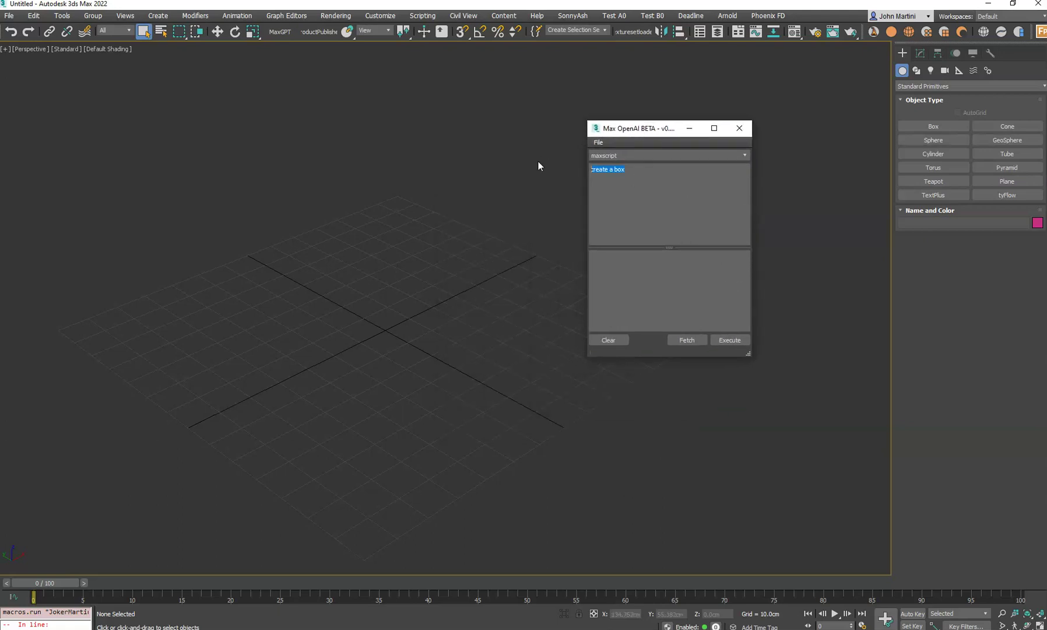
pyautogui.write('create a city block of vuilding using boxes with varying heights')
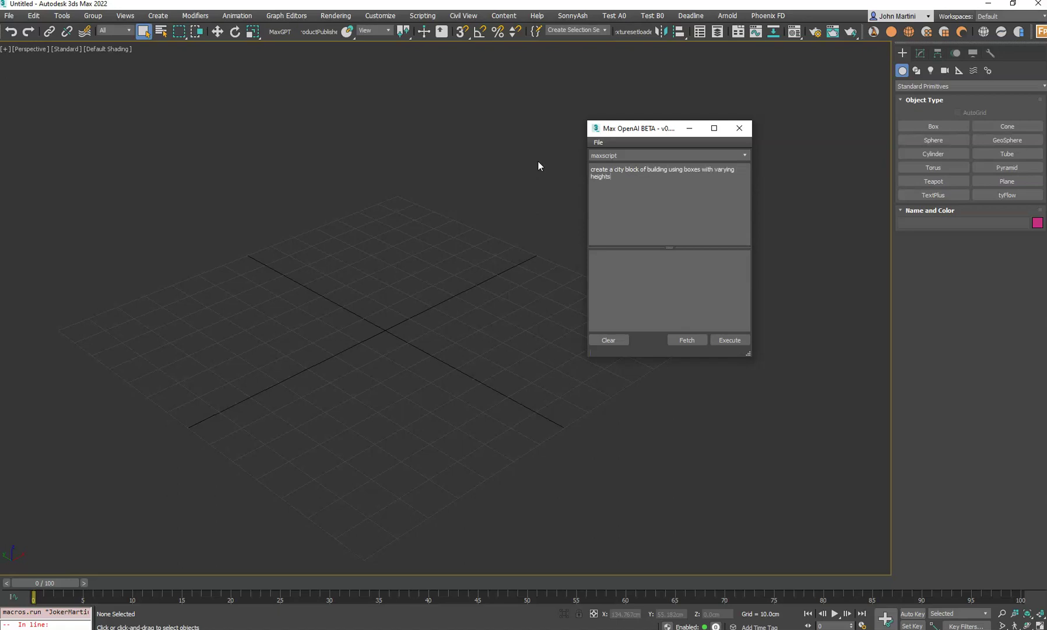
pyautogui.click(679, 341)
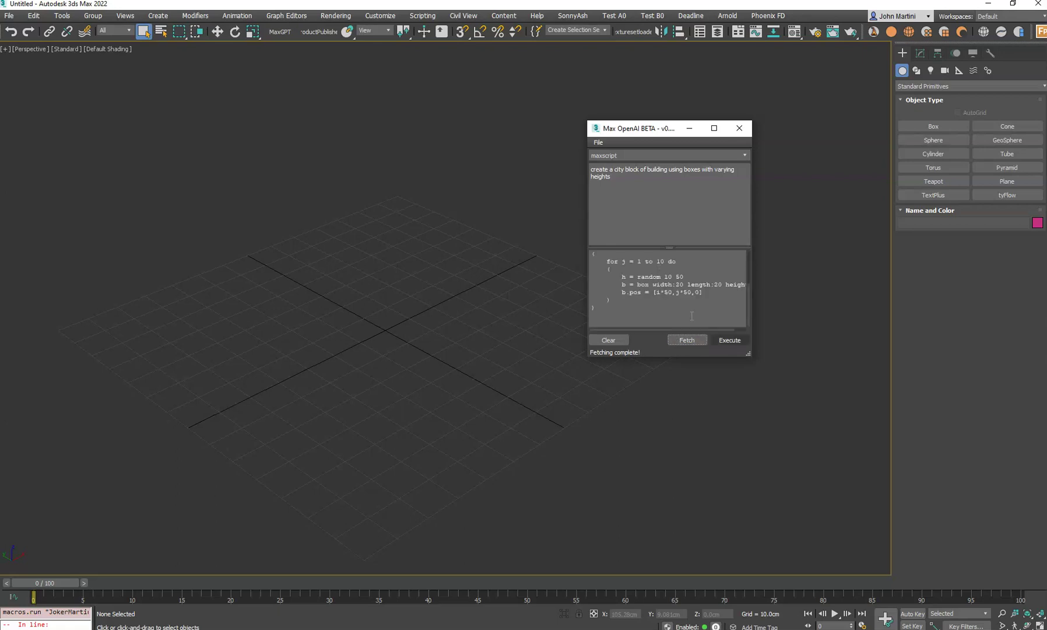
# Step: Enlarge the code pane, select the whole city-block script, and open the MAXScript Listener
pyautogui.moveTo(681, 248); pyautogui.dragTo(595, 227)
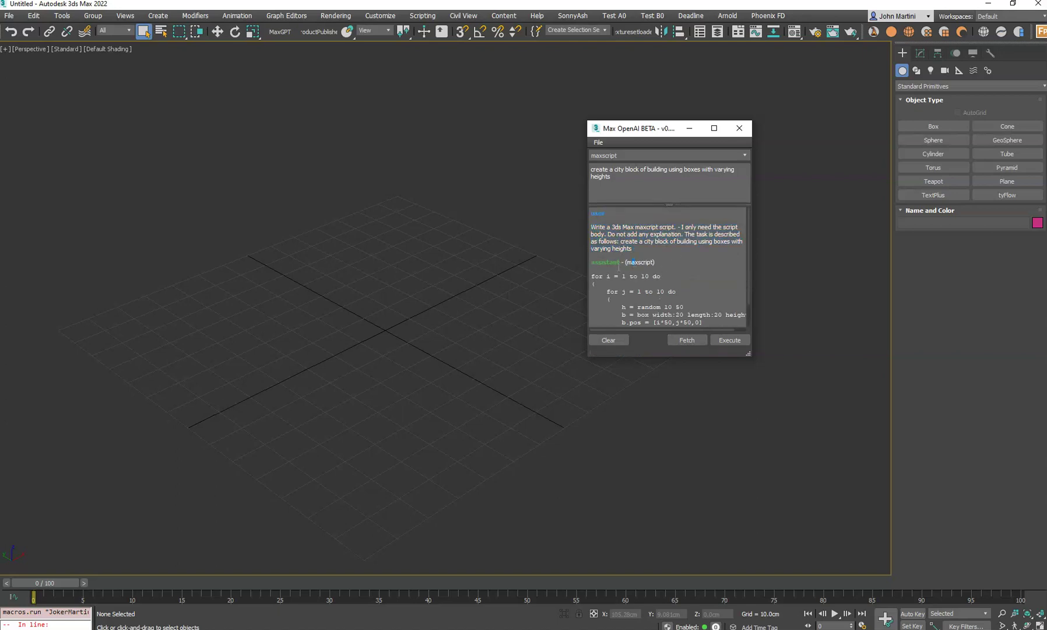
pyautogui.moveTo(691, 329); pyautogui.dragTo(702, 311)
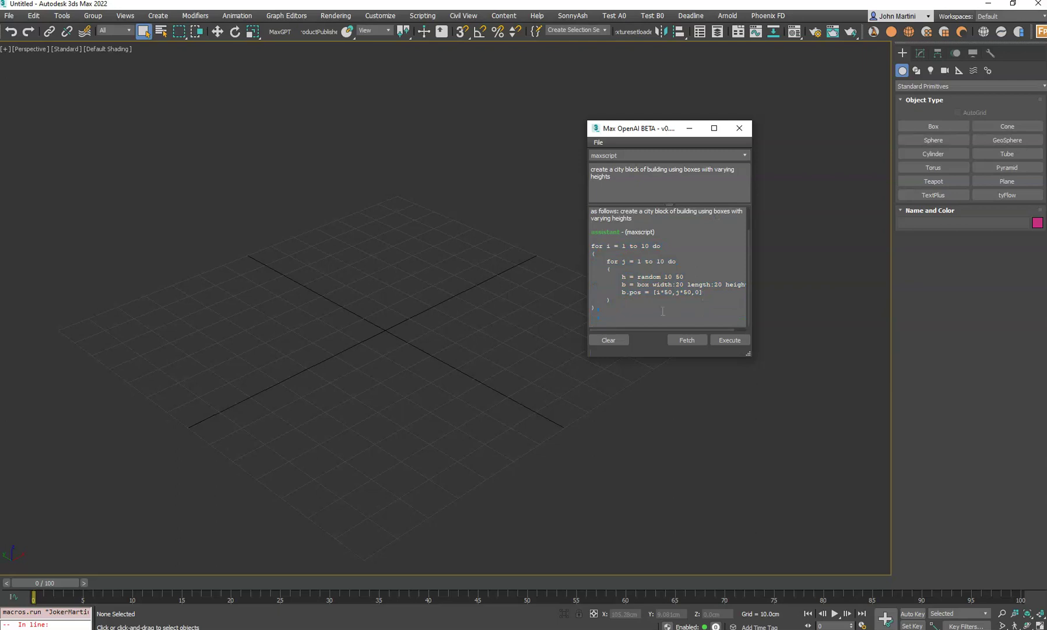
pyautogui.moveTo(585, 260); pyautogui.dragTo(585, 245)
pyautogui.hotkey('ctrl', 'c')
pyautogui.click(83, 624)
pyautogui.rightClick(83, 624)
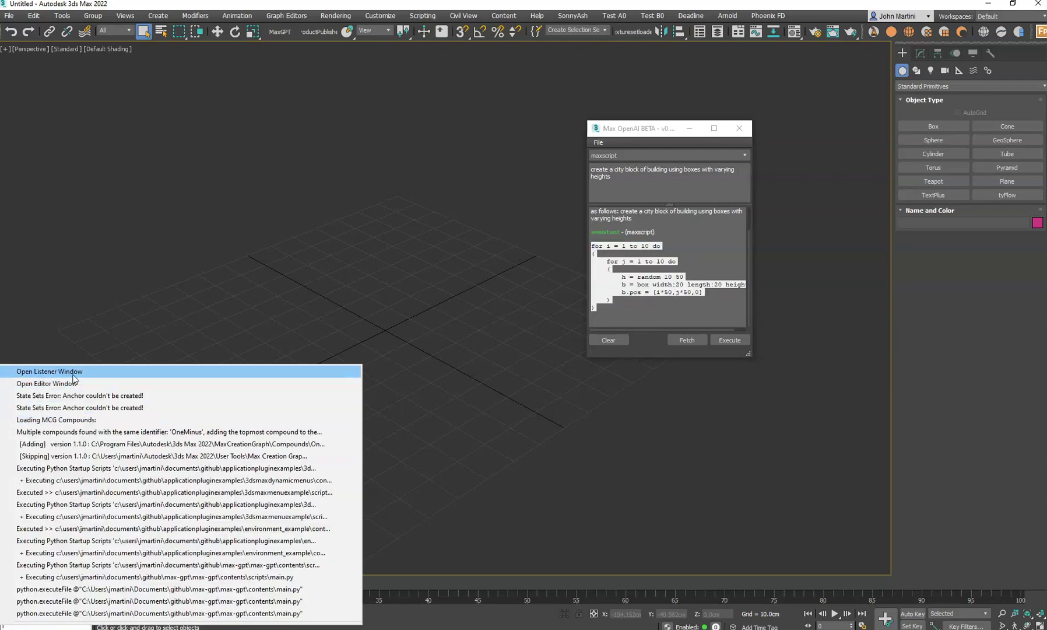
pyautogui.click(35, 368)
pyautogui.hotkey('ctrl', 'n')
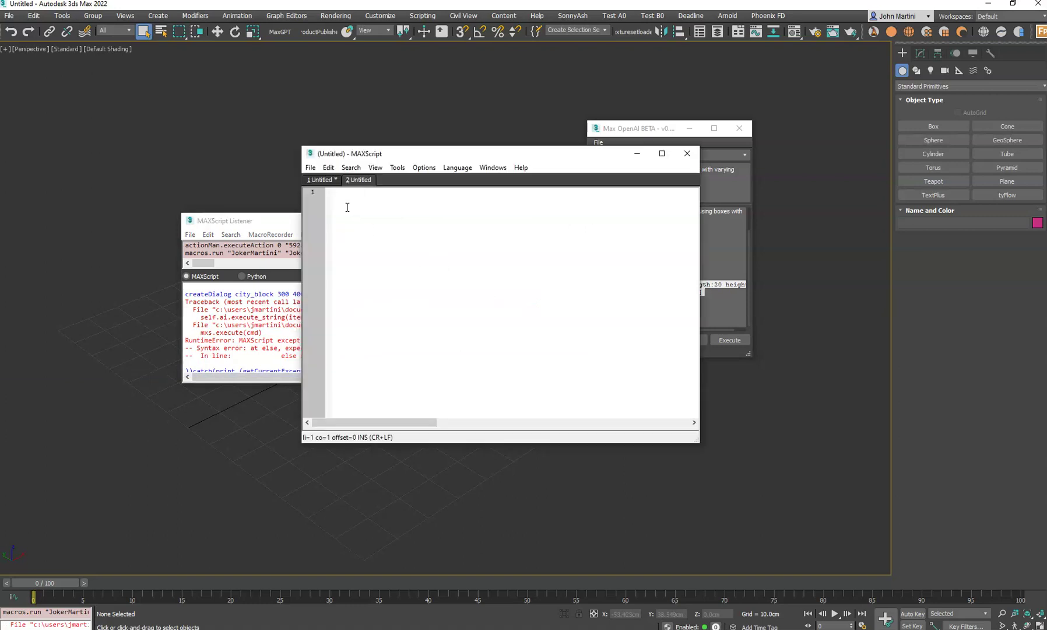
pyautogui.hotkey('ctrl', 'v')
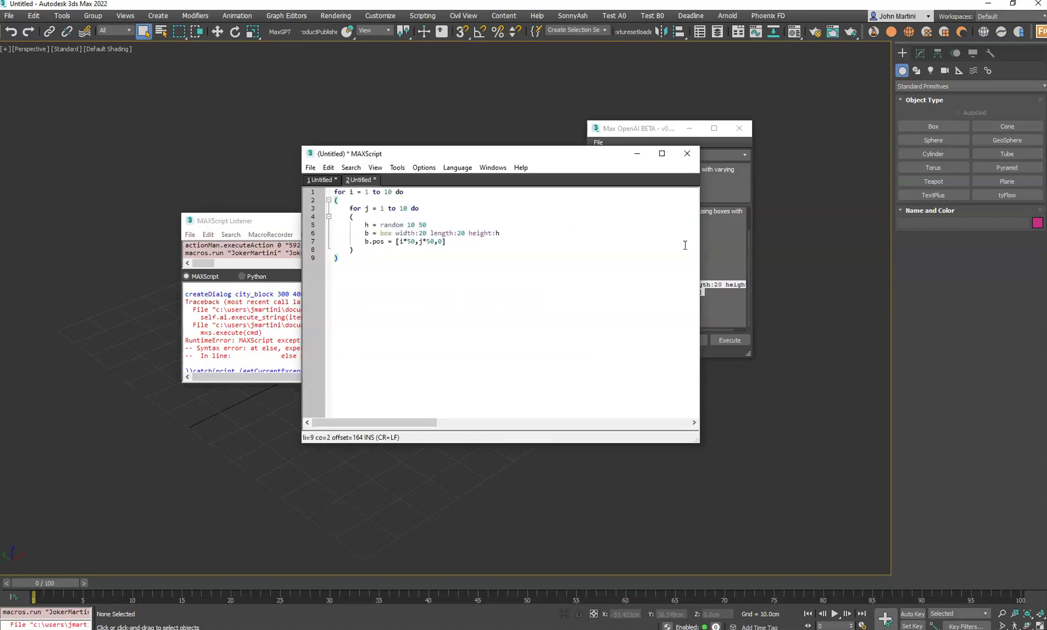
pyautogui.click(721, 300)
pyautogui.click(414, 282)
pyautogui.click(687, 153)
pyautogui.click(445, 316)
pyautogui.hotkey('ctrl', 'd')
pyautogui.click(594, 220)
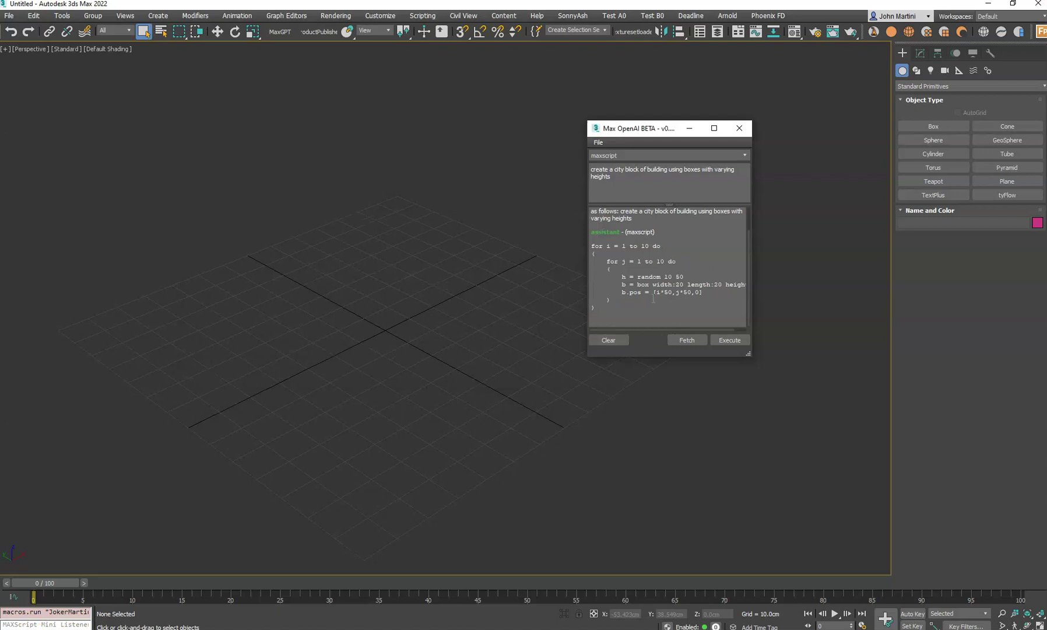
# Step: Make the Max OpenAI window taller so the full city-block script is readable
pyautogui.moveTo(640, 357); pyautogui.dragTo(613, 431)
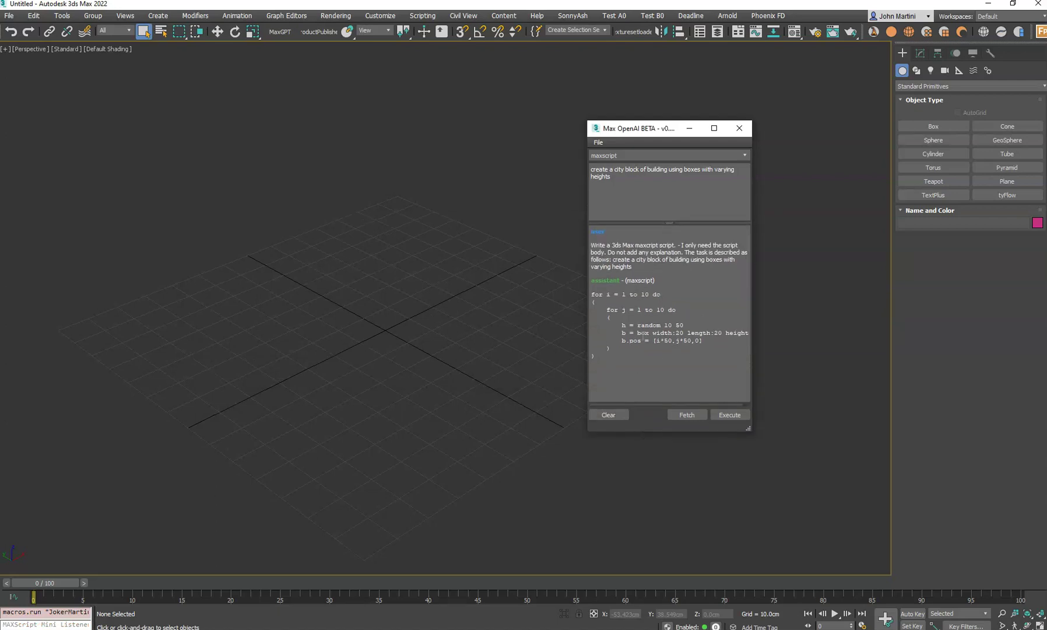
pyautogui.moveTo(641, 373); pyautogui.dragTo(592, 227)
pyautogui.click(660, 365)
# Step: Execute the city-block script and orbit the Perspective view to inspect the box grid
pyautogui.click(726, 415)
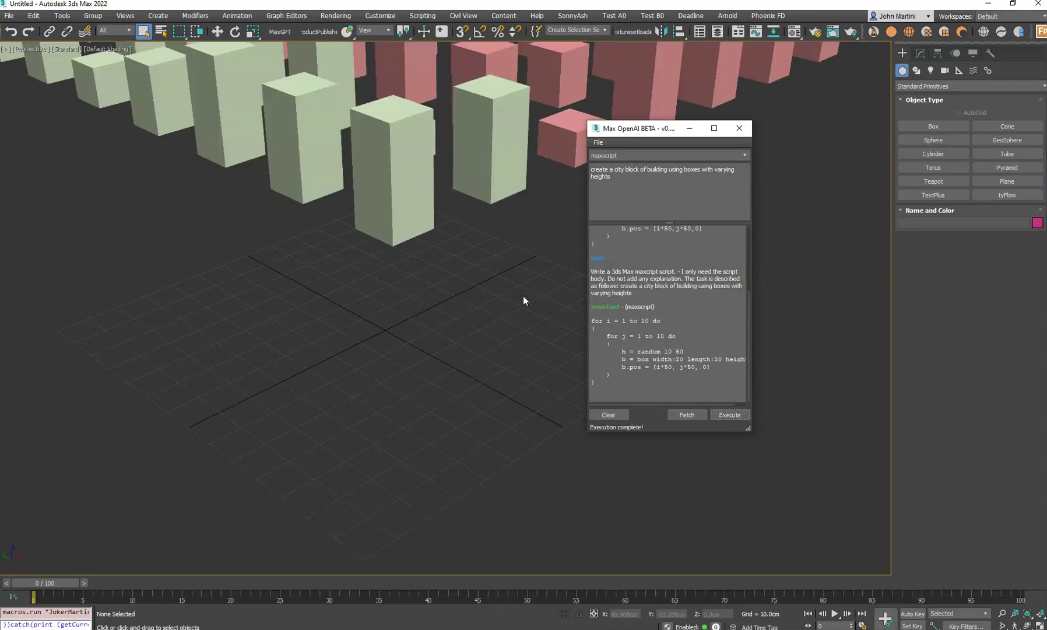
pyautogui.scroll(2, 445, 371)
pyautogui.scroll(-6, 455, 393)
pyautogui.keyDown('alt'); pyautogui.moveTo(455, 394); pyautogui.dragTo(497, 264, button='middle'); pyautogui.keyUp('alt')
pyautogui.scroll(1, 497, 264)
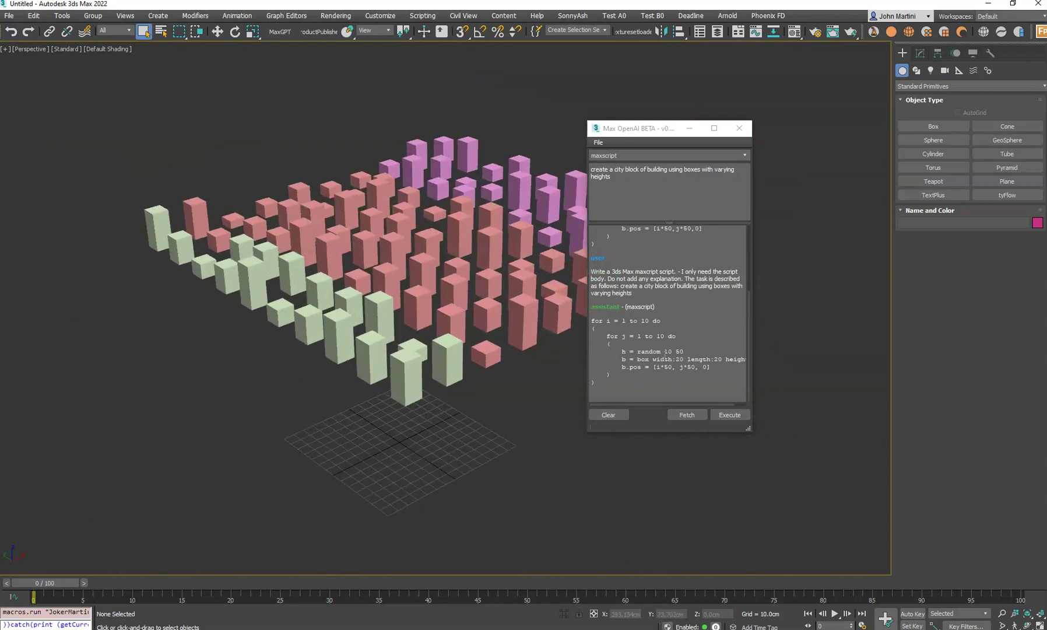
pyautogui.moveTo(625, 380); pyautogui.dragTo(592, 304)
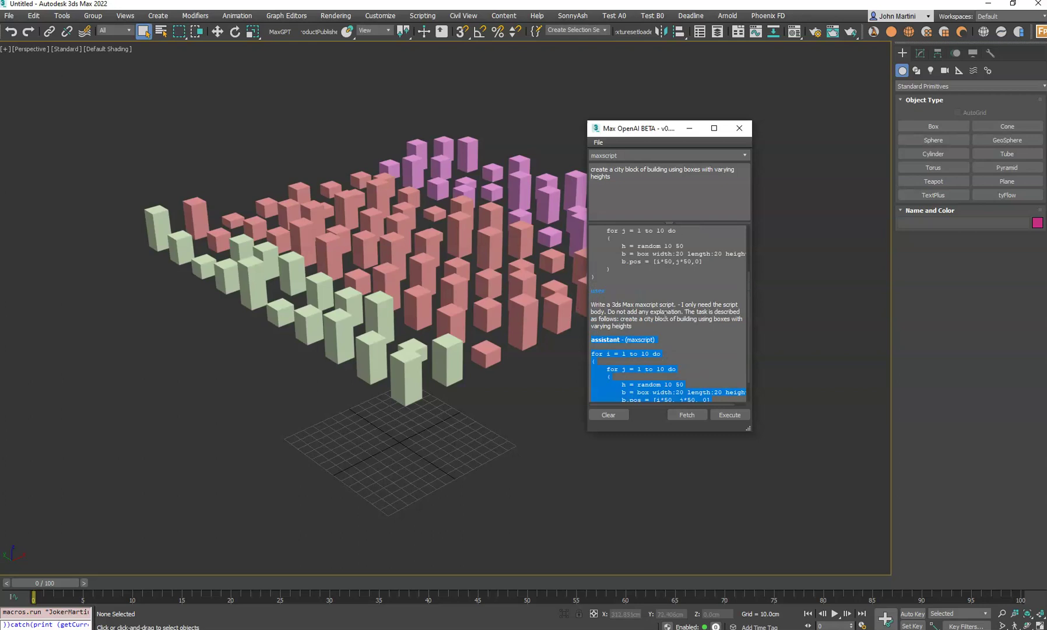
# Step: Switch the script language to python, clear the output, and fetch a new script
pyautogui.click(618, 155)
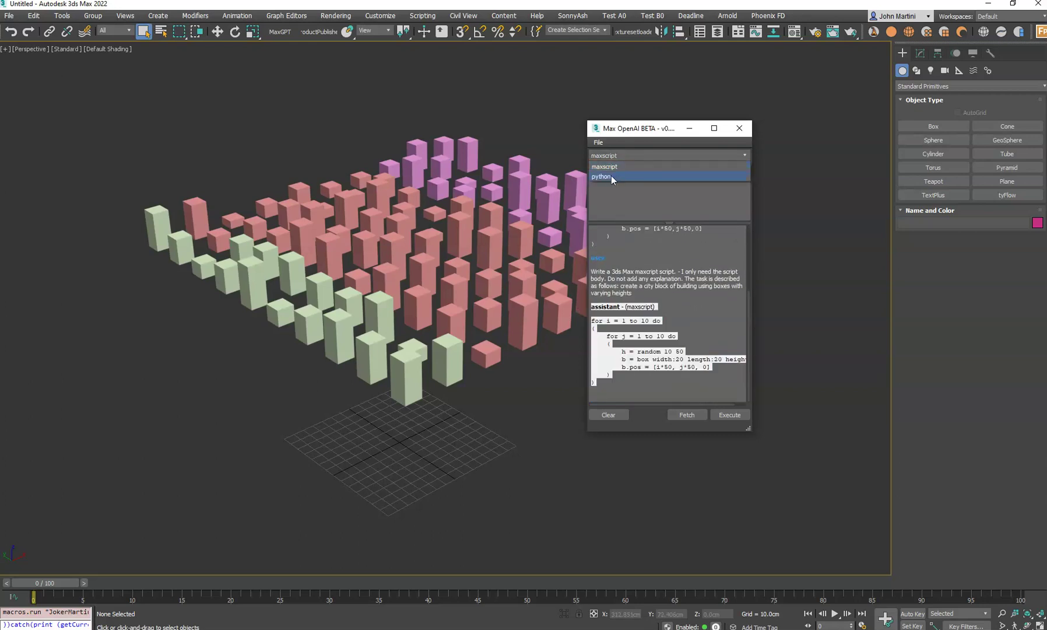
pyautogui.click(611, 176)
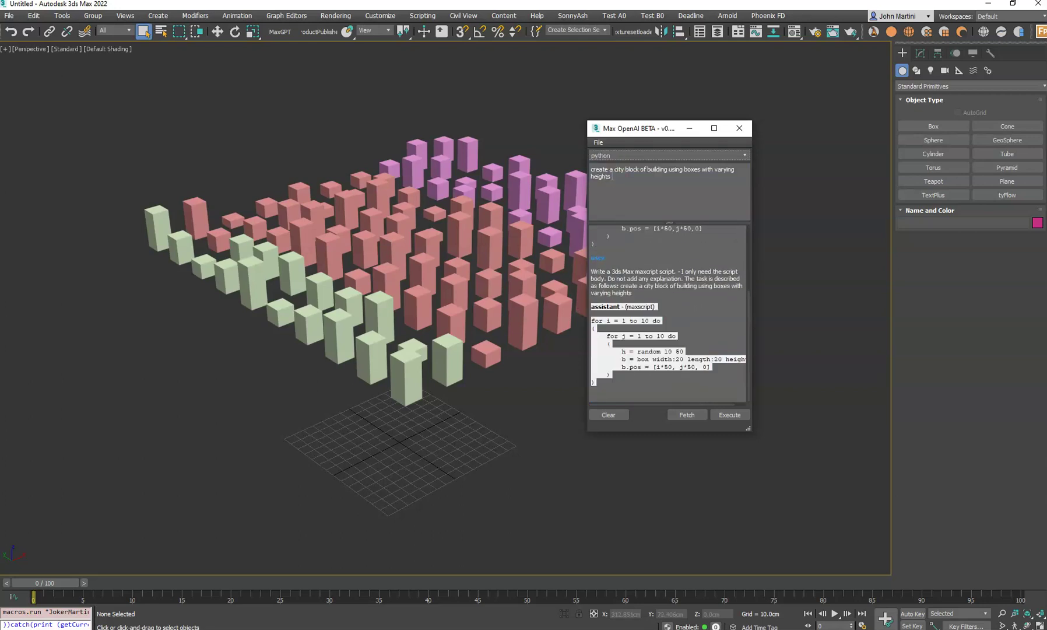
pyautogui.click(608, 414)
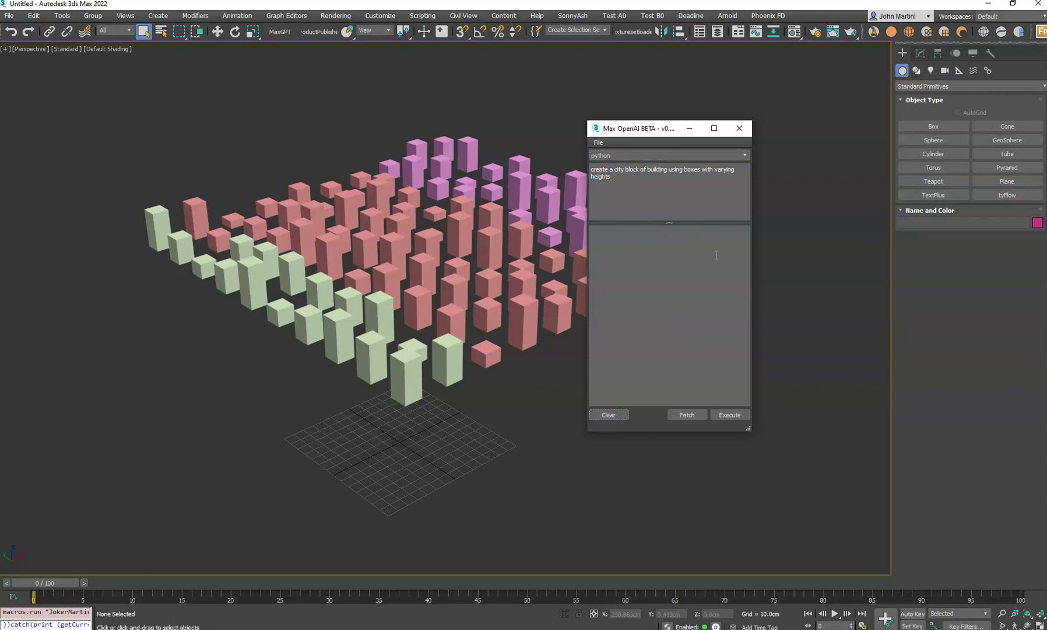
pyautogui.click(700, 414)
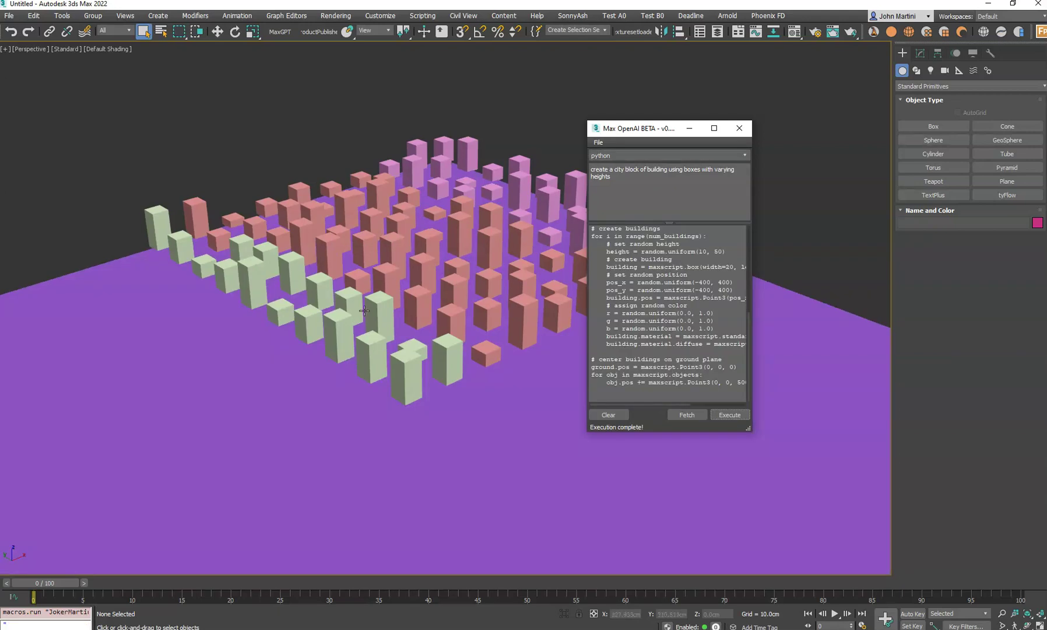
# Step: Select the purple ground plane Box101 and enlarge the OpenAI window to review the Python script
pyautogui.scroll(-8, 362, 309)
pyautogui.scroll(3, 361, 309)
pyautogui.scroll(2, 320, 318)
pyautogui.click(379, 334)
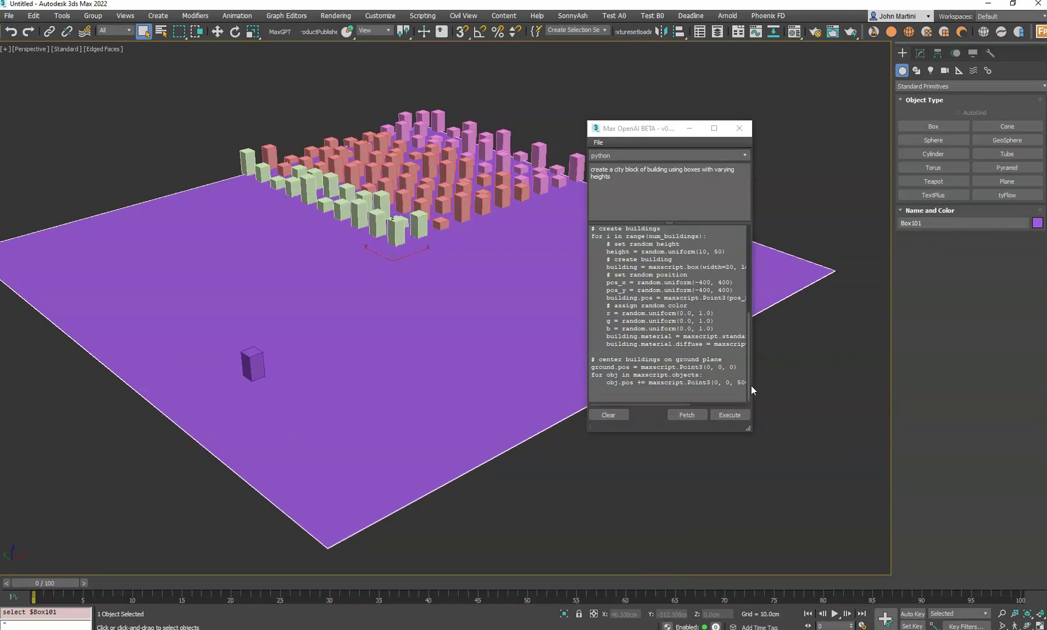
pyautogui.moveTo(749, 428); pyautogui.dragTo(857, 493)
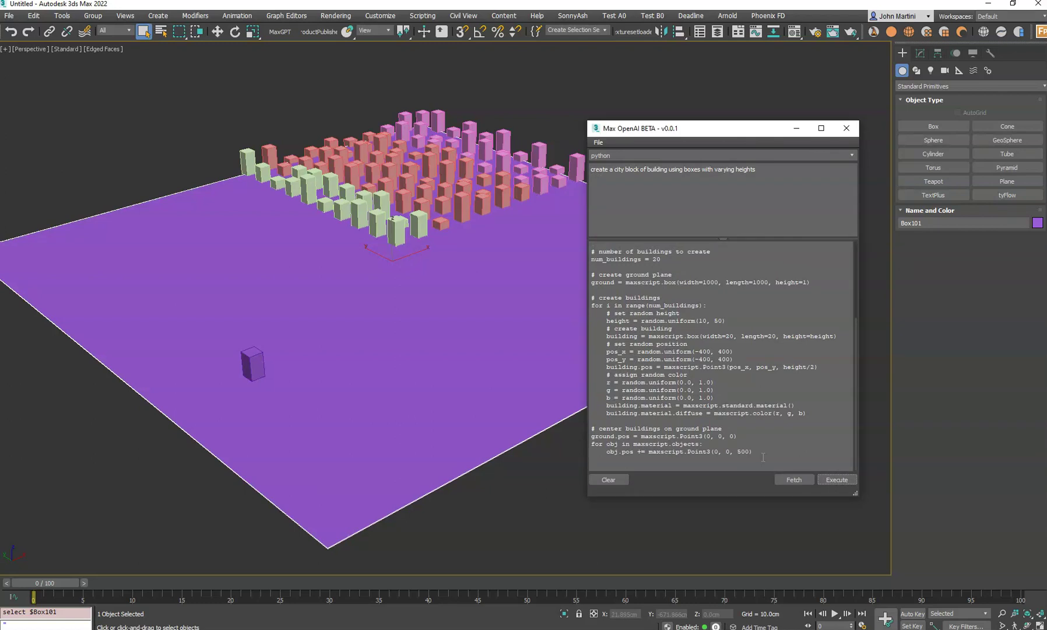
pyautogui.moveTo(763, 456); pyautogui.dragTo(697, 263)
pyautogui.scroll(-2, 695, 346)
pyautogui.click(695, 345)
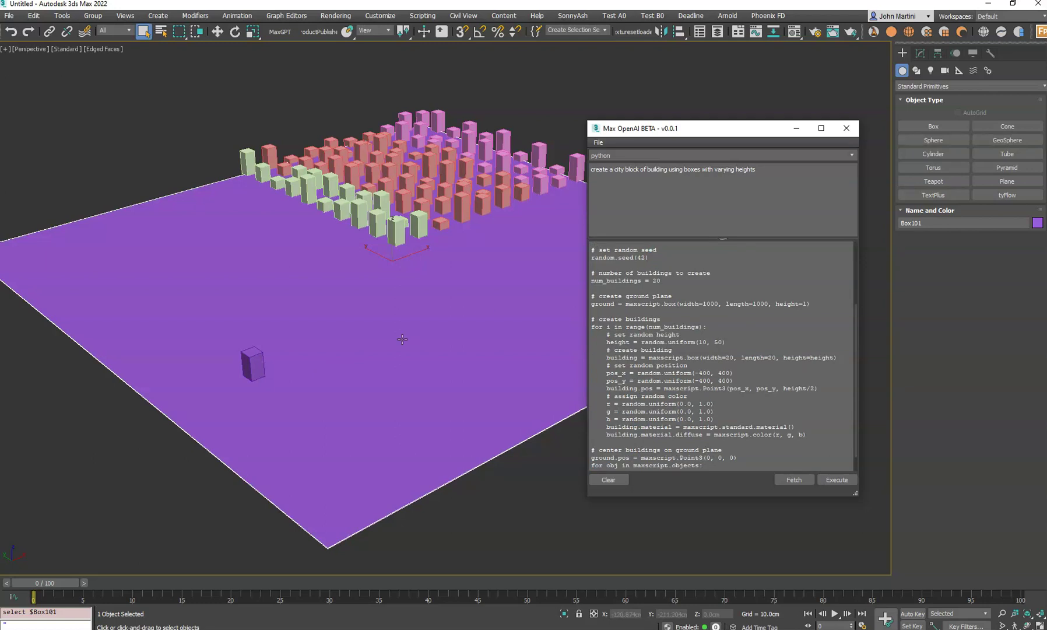
# Step: Delete the ground plane and small box, then clear the Python script output
pyautogui.moveTo(458, 489); pyautogui.dragTo(478, 510)
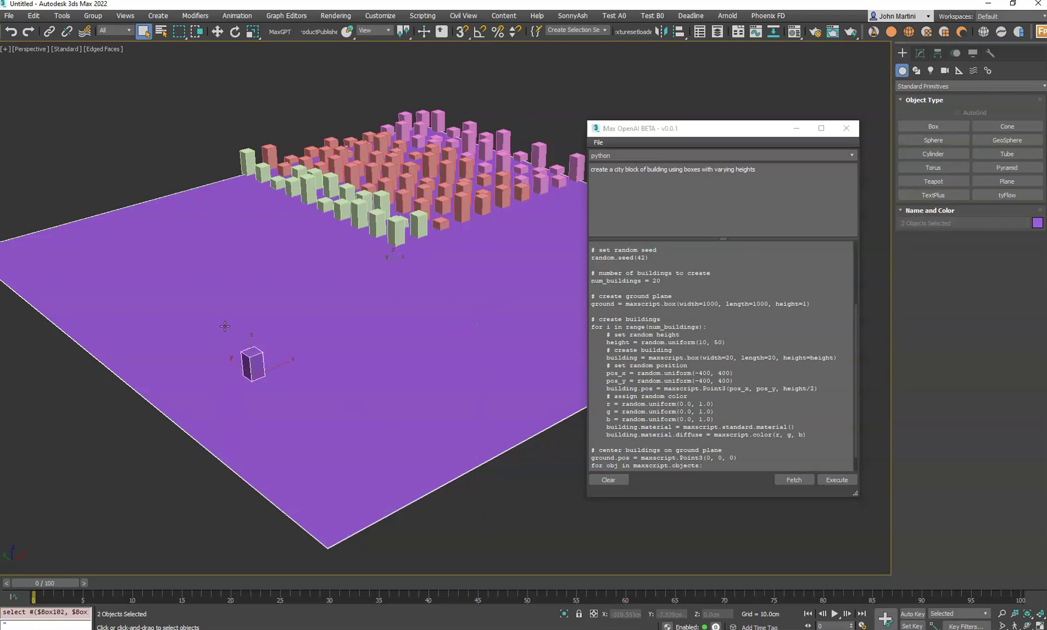
pyautogui.press('Delete')
pyautogui.scroll(4, 431, 295)
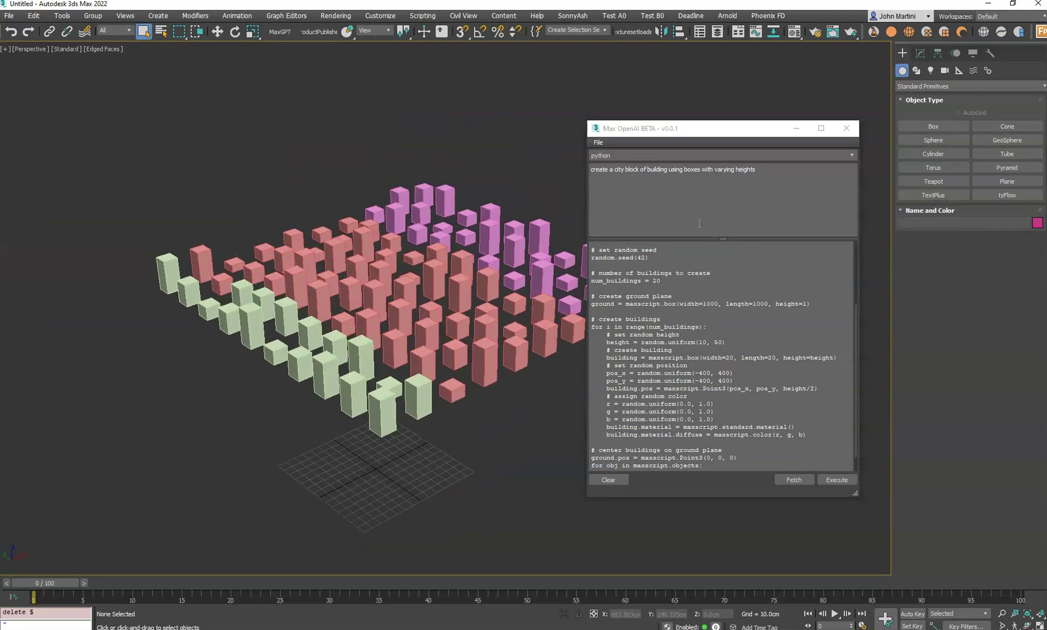
pyautogui.click(620, 480)
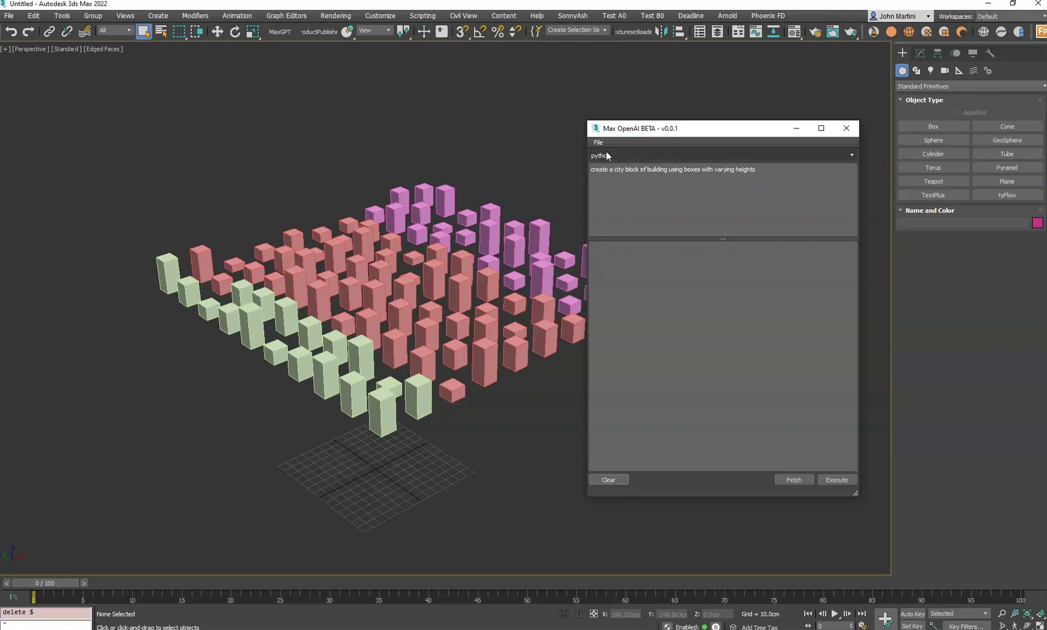